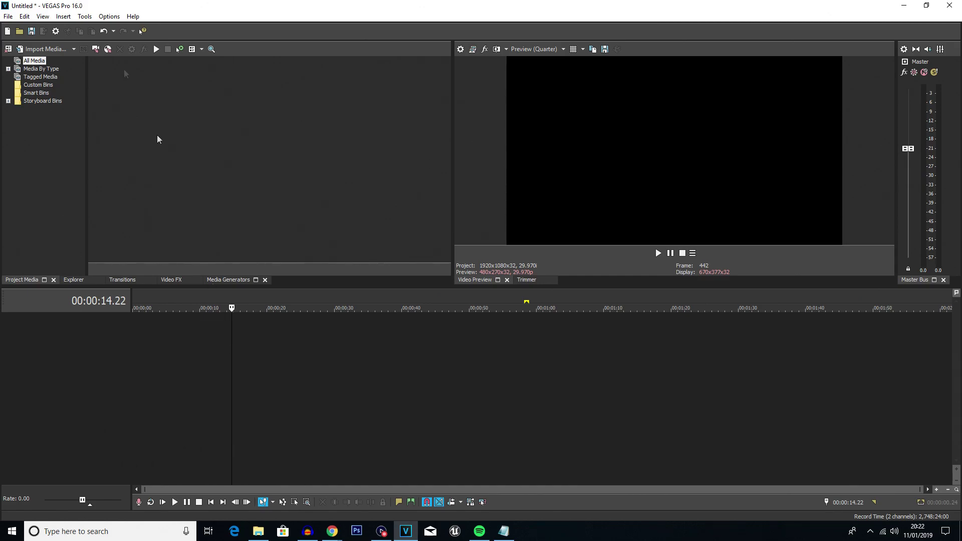
- Import DSC_0002.MOV, place it at the start of the timeline and match the project video settings to it
left_click(44, 47)
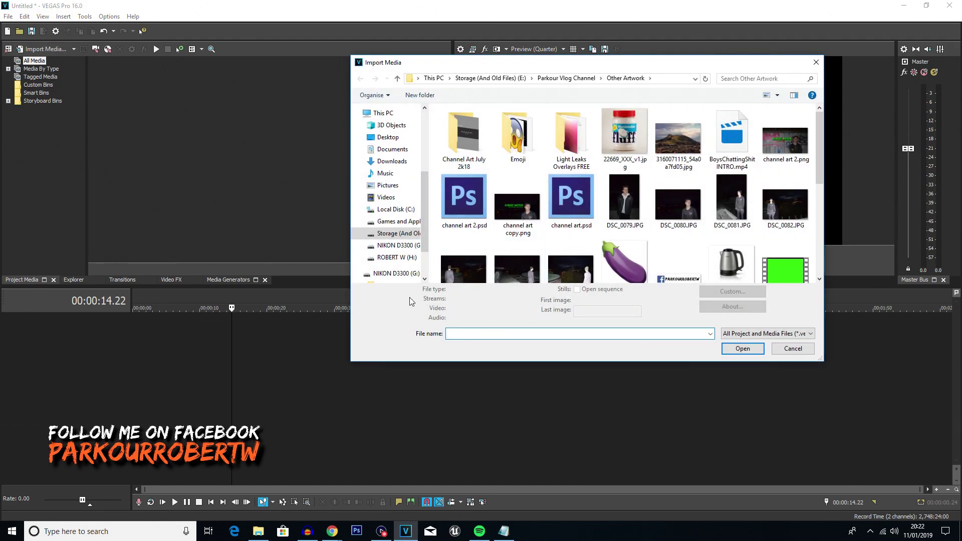
left_click(396, 258)
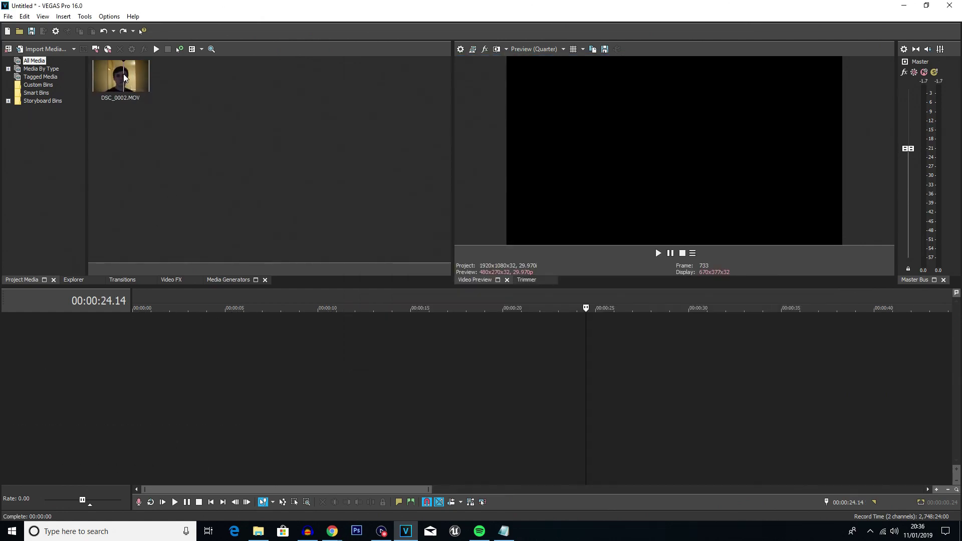
left_click_drag(125, 77, 82, 356)
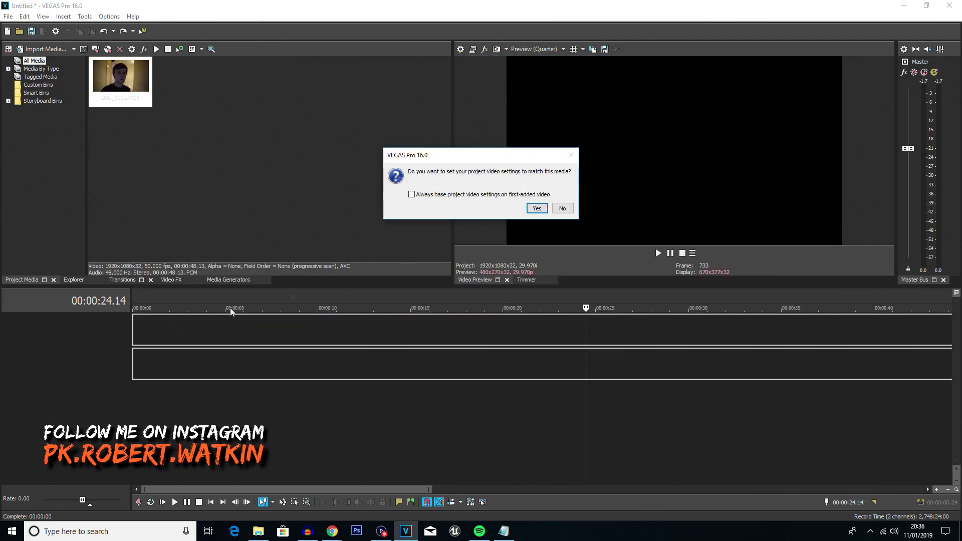
left_click(536, 208)
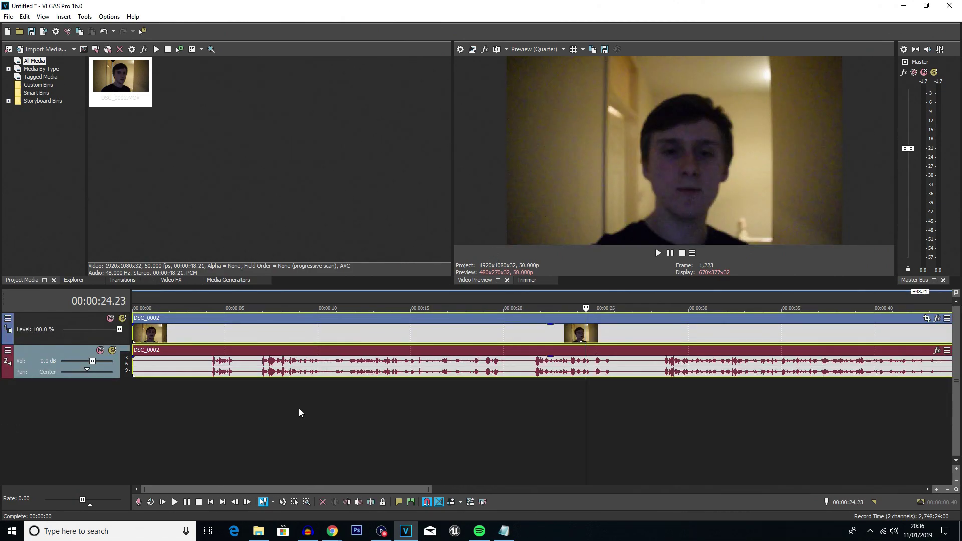
- Split the DSC_0002 clip at 00:00:25.30 and delete the portion before the split
scroll(306, 408, "down", 5)
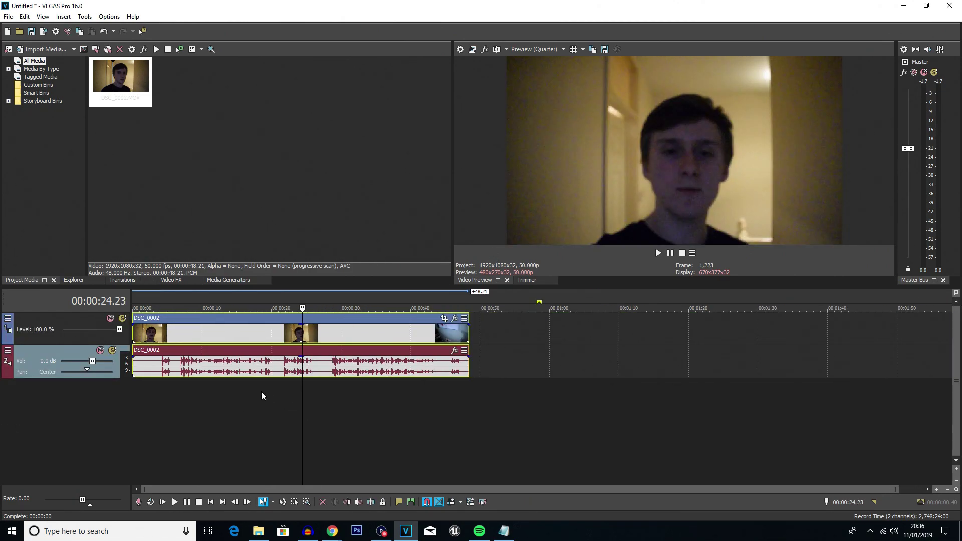
scroll(280, 399, "up", 5)
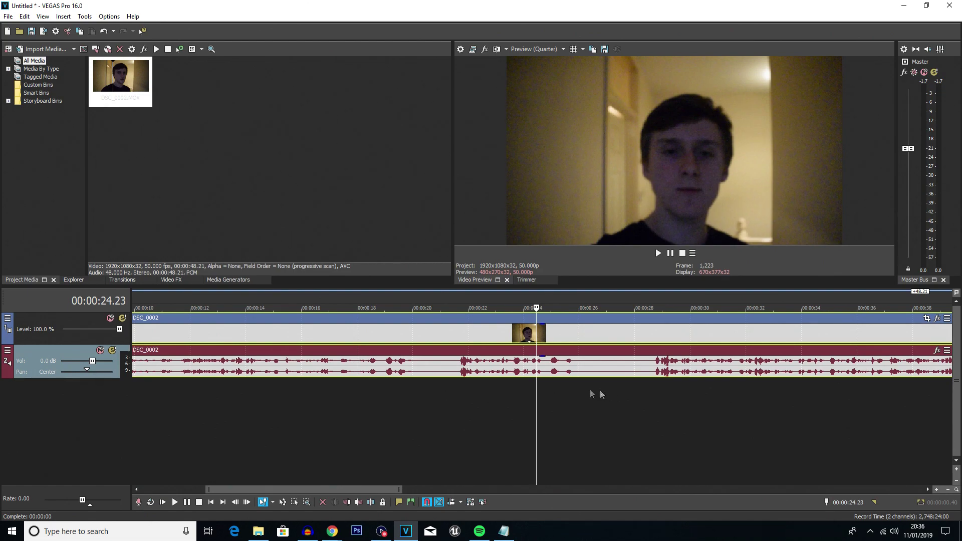
scroll(493, 393, "down", 4)
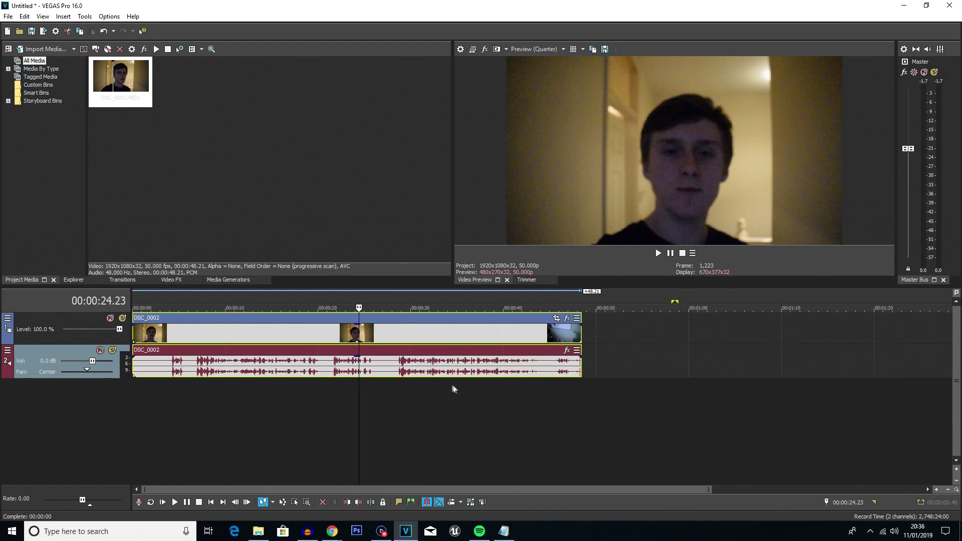
left_click(370, 384)
scroll(349, 391, "up", 8)
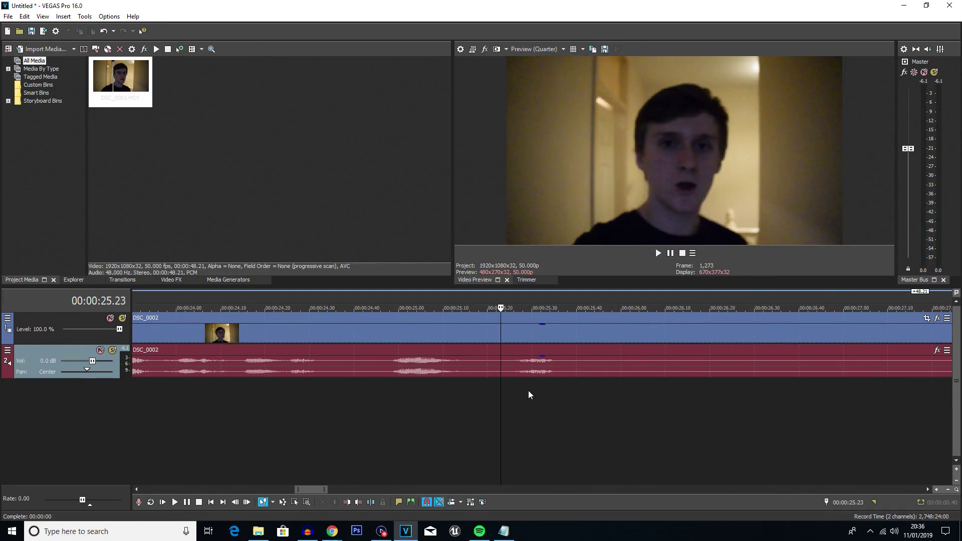
left_click(530, 393)
scroll(434, 386, "down", 6)
key("s")
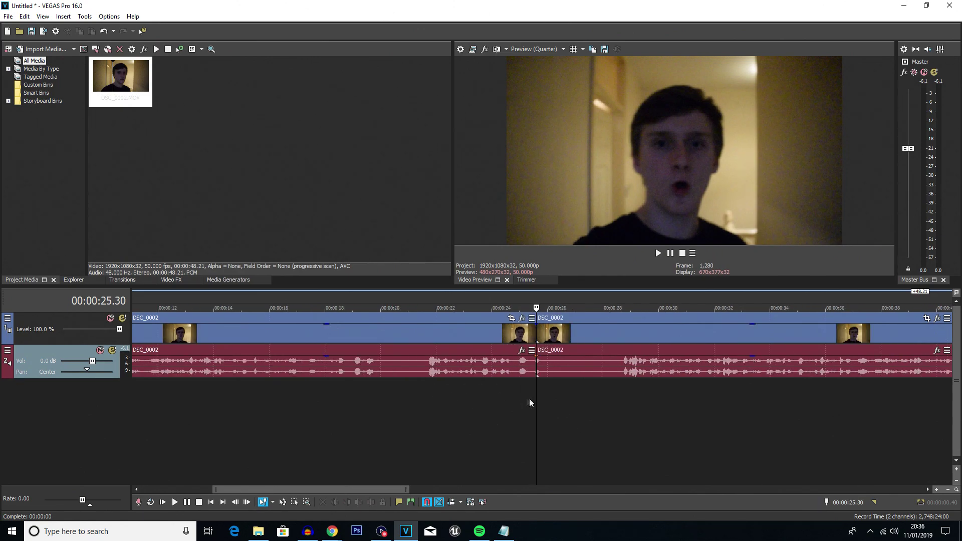
left_click(455, 333)
scroll(425, 431, "down", 5)
key("Delete")
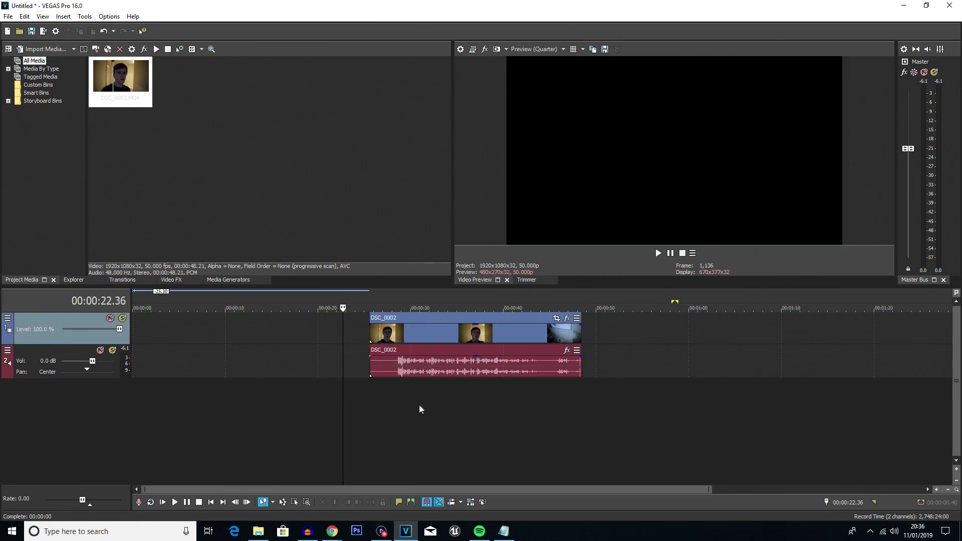
- Split the remaining clip at 00:00:43.40 and delete the portion after the split
left_click(535, 386)
scroll(531, 387, "up", 5)
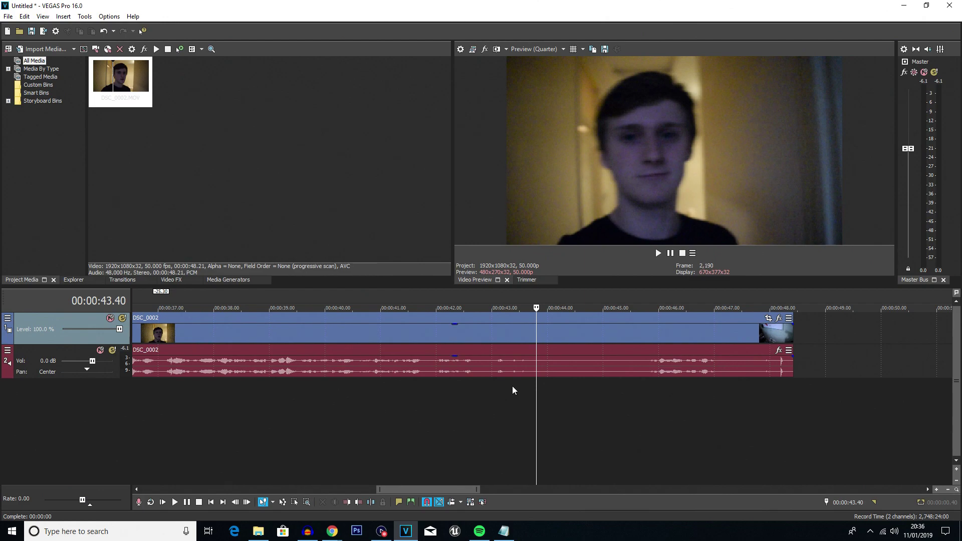
key("s")
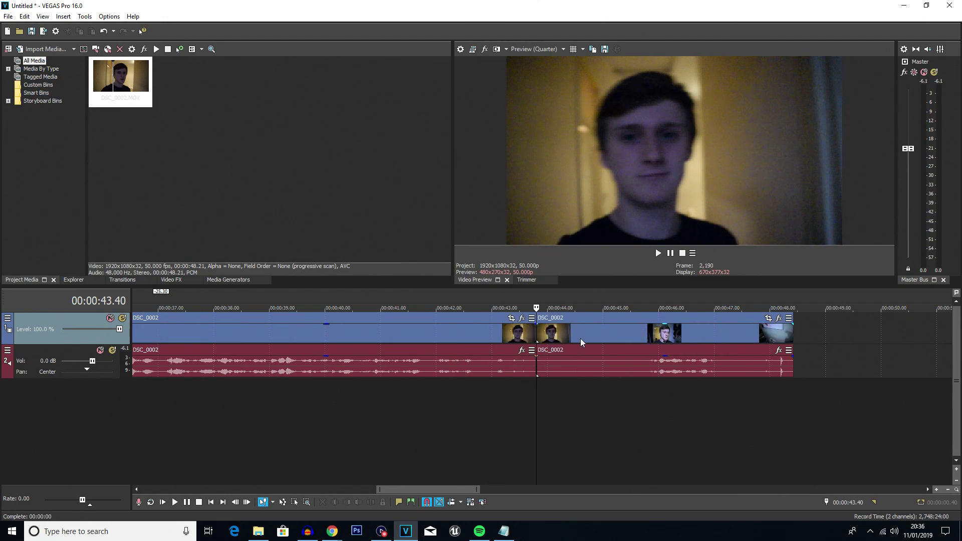
left_click(580, 353)
key("Delete")
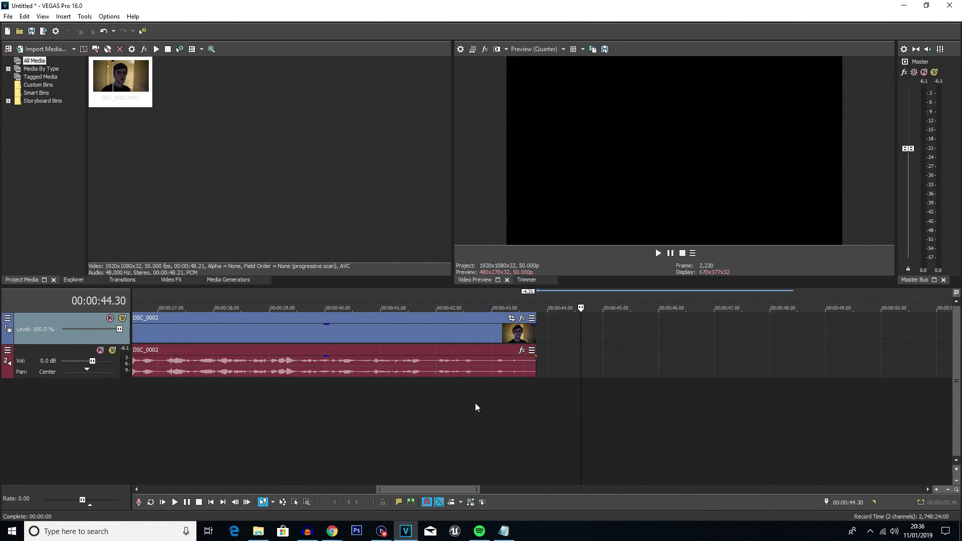
- Move the trimmed clip to the start of the timeline
scroll(477, 407, "down", 6)
left_click_drag(390, 336, 218, 336)
left_click(165, 398)
scroll(164, 398, "up", 4)
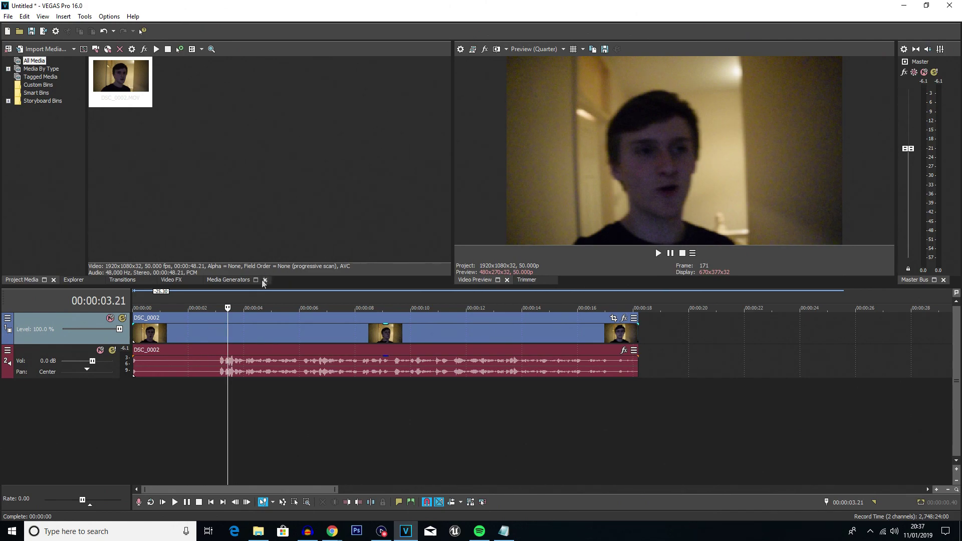
- Play the opening seconds of the trimmed clip to examine the unstabilized camera shake
left_click(135, 389)
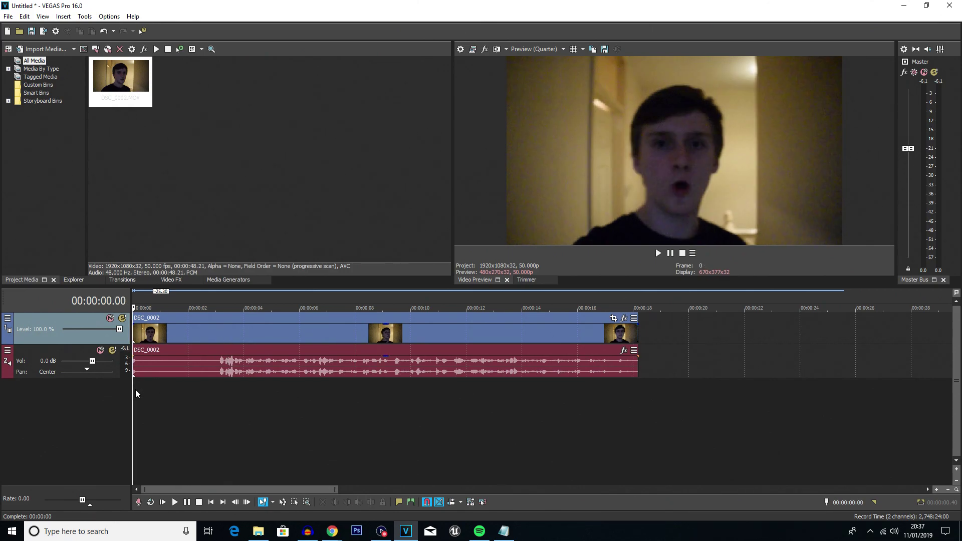
left_click(151, 410)
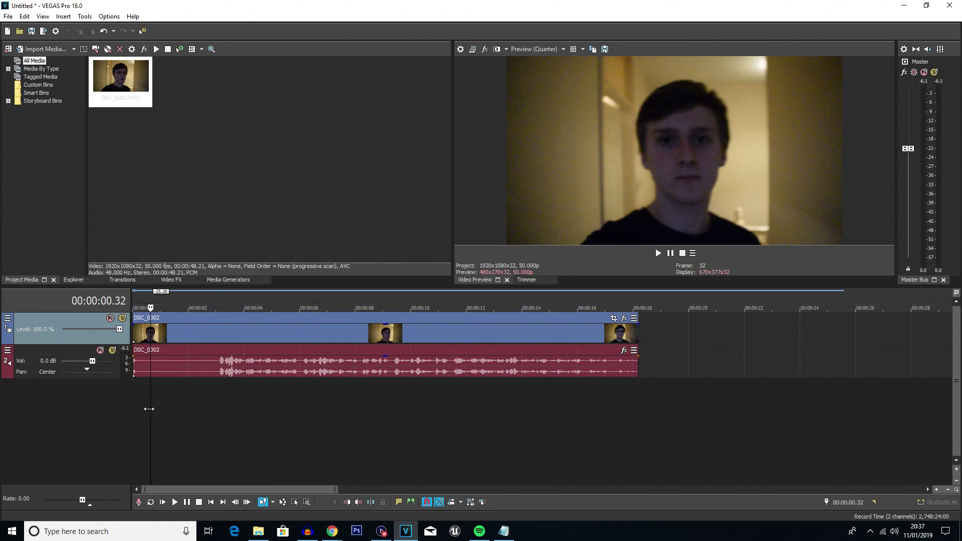
key("space")
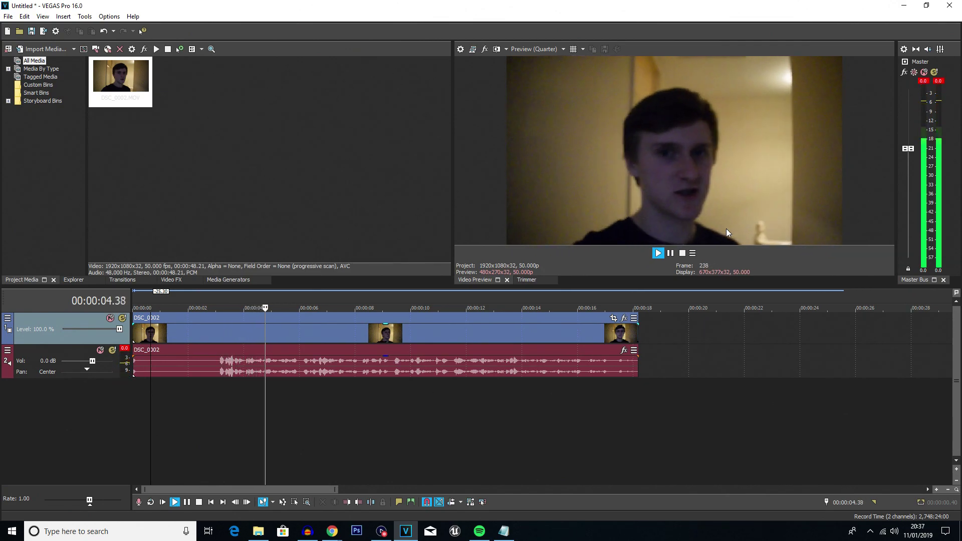
key("space")
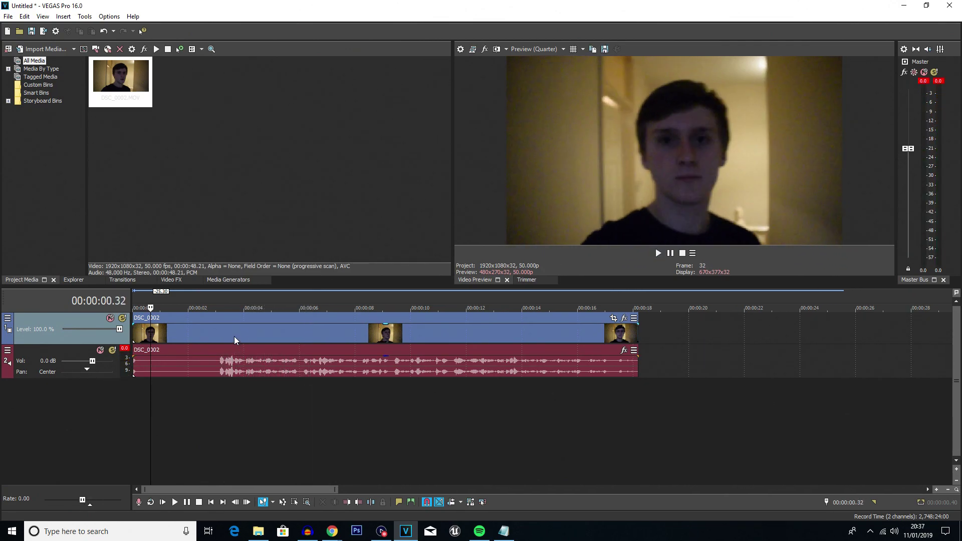
- Add the VEGAS Video Stabilization plug-in to the clip as a Media FX
left_click(234, 335)
left_click(80, 19)
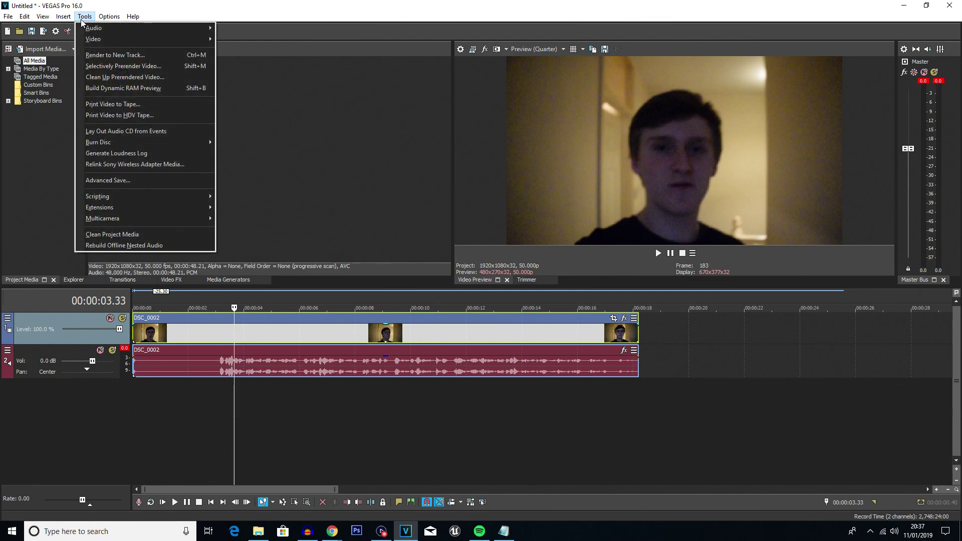
left_click(87, 17)
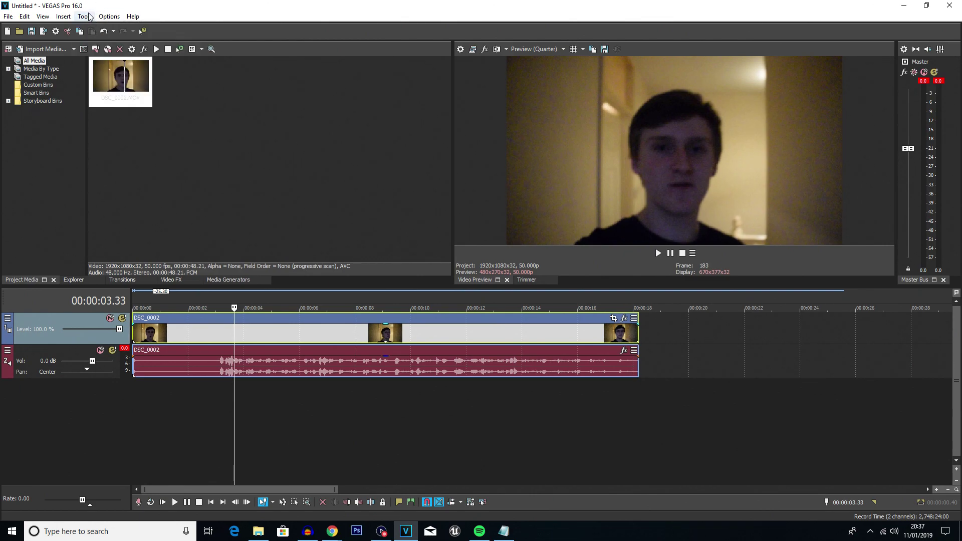
left_click(87, 17)
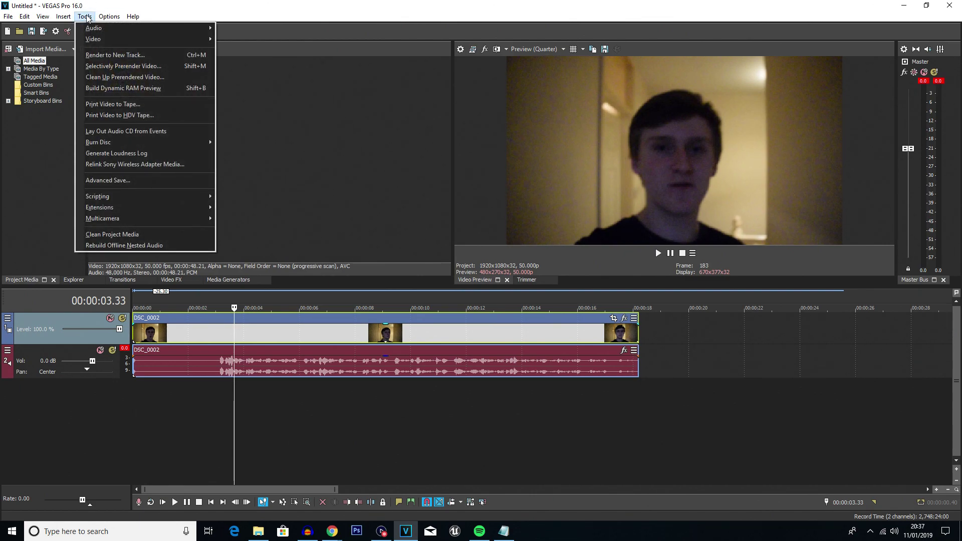
mouse_move(100, 39)
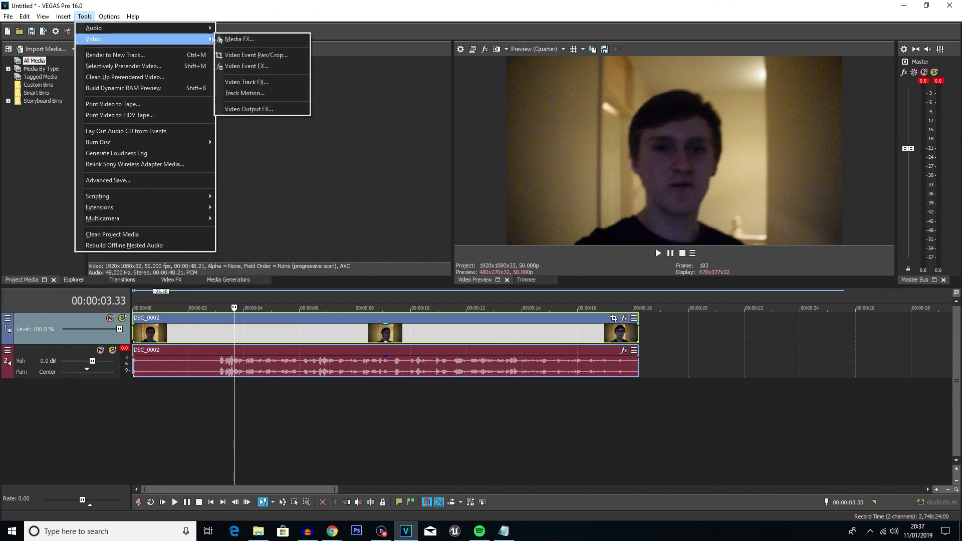
left_click(248, 43)
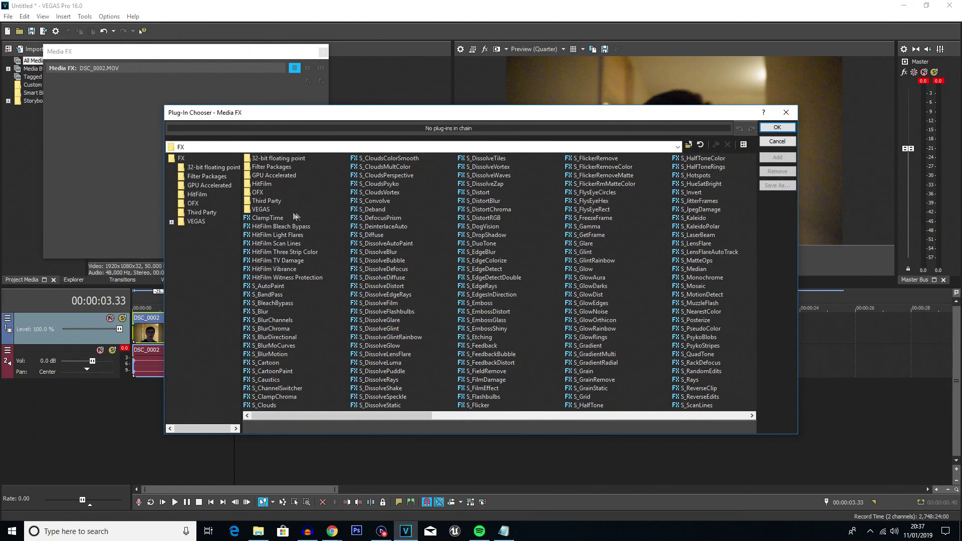
scroll(638, 273, "right", 5)
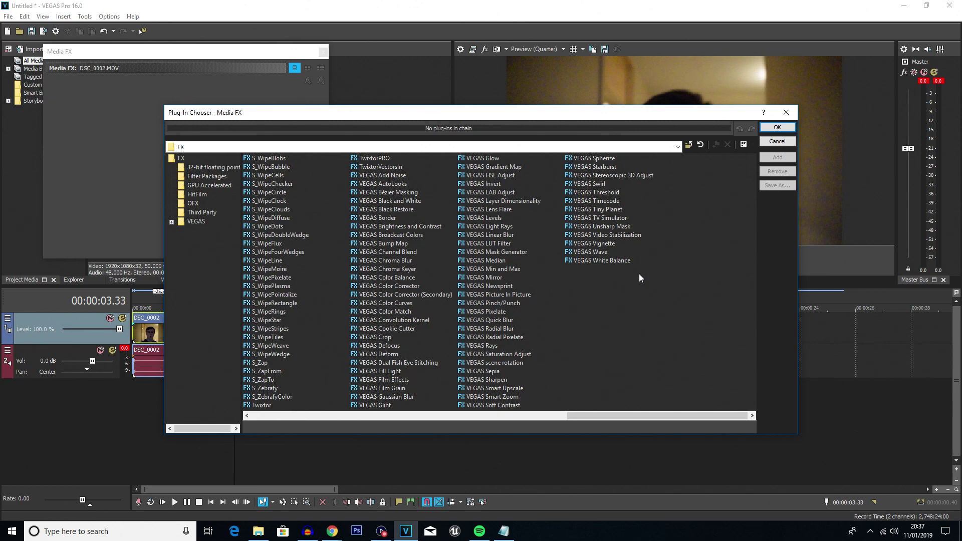
left_click(602, 232)
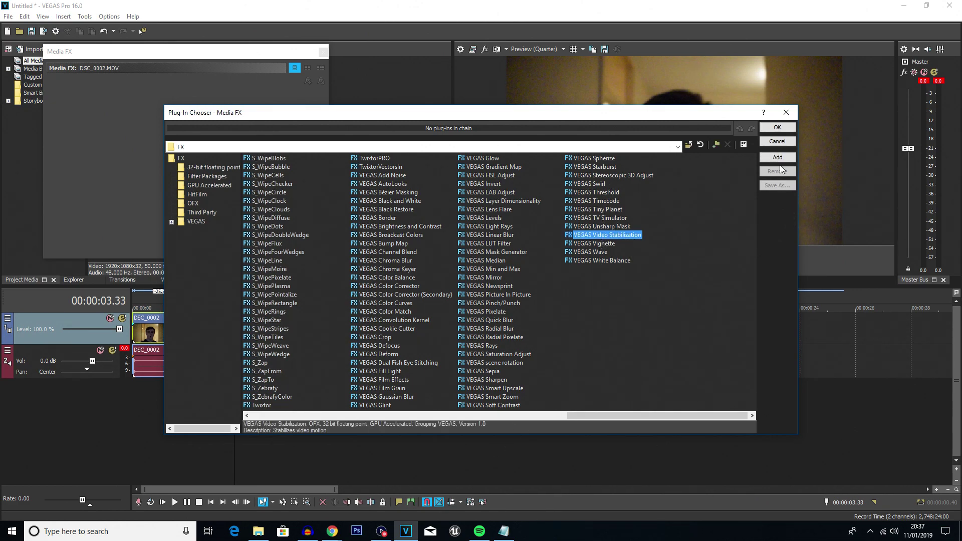
left_click(777, 158)
left_click(777, 128)
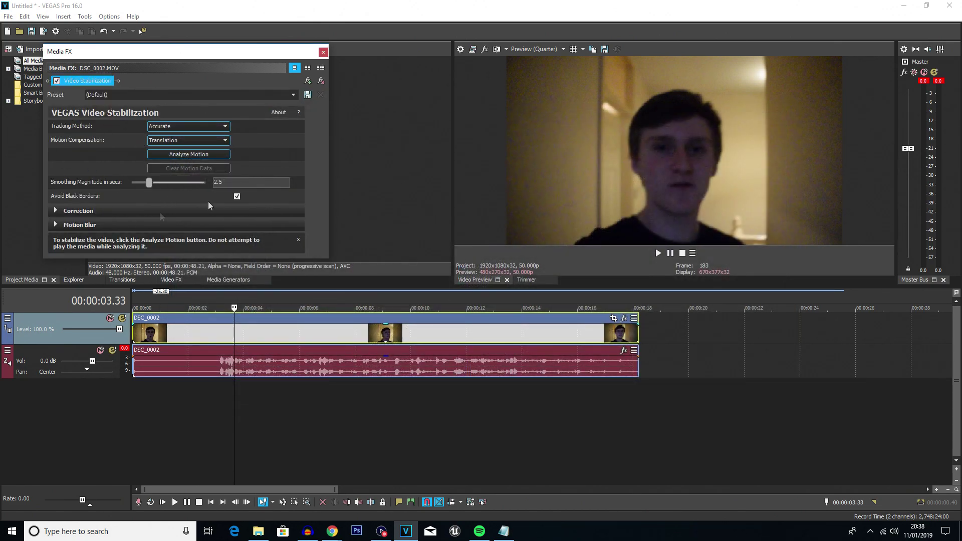
- Use Accurate tracking with Similarity motion compensation and Avoid Black Borders enabled, and analyze the clip's motion
left_click(181, 126)
left_click(165, 144)
left_click(163, 139)
left_click(166, 157)
left_click(237, 196)
left_click(188, 154)
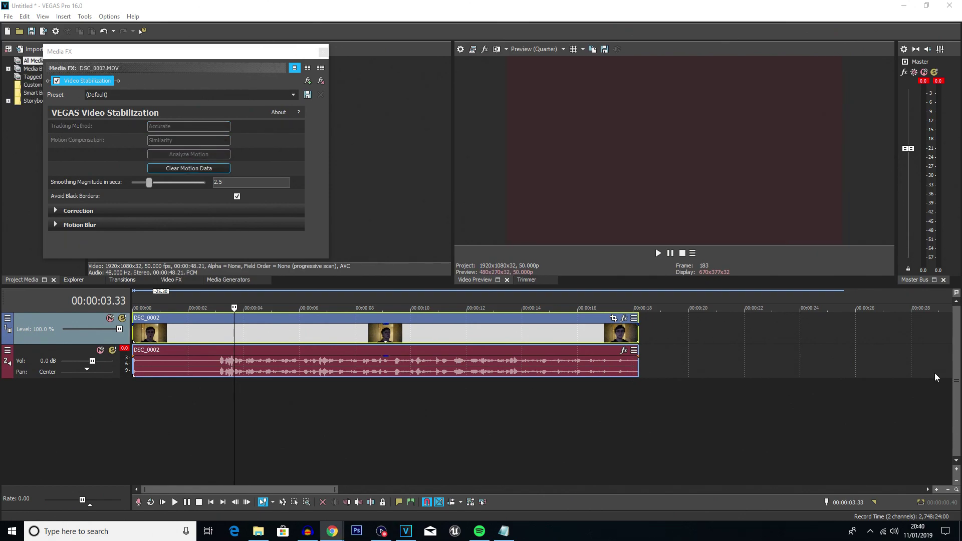
- Play the stabilized clip from the beginning to examine the smoothing and framing
left_click(225, 393)
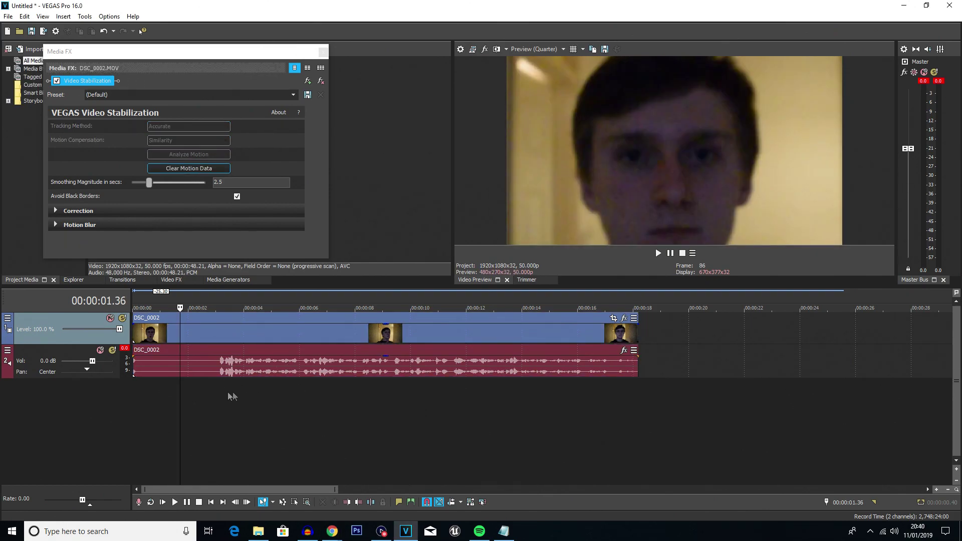
left_click(133, 400)
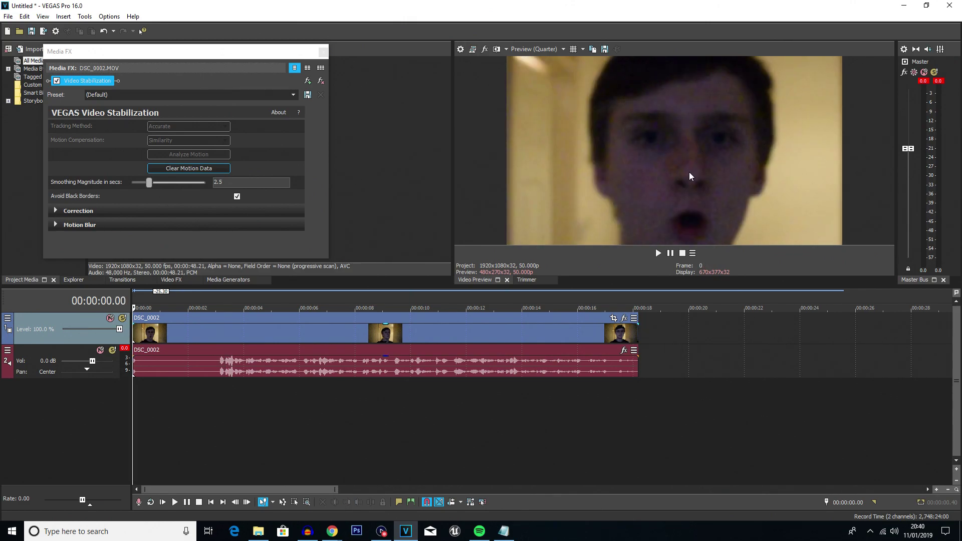
key("space")
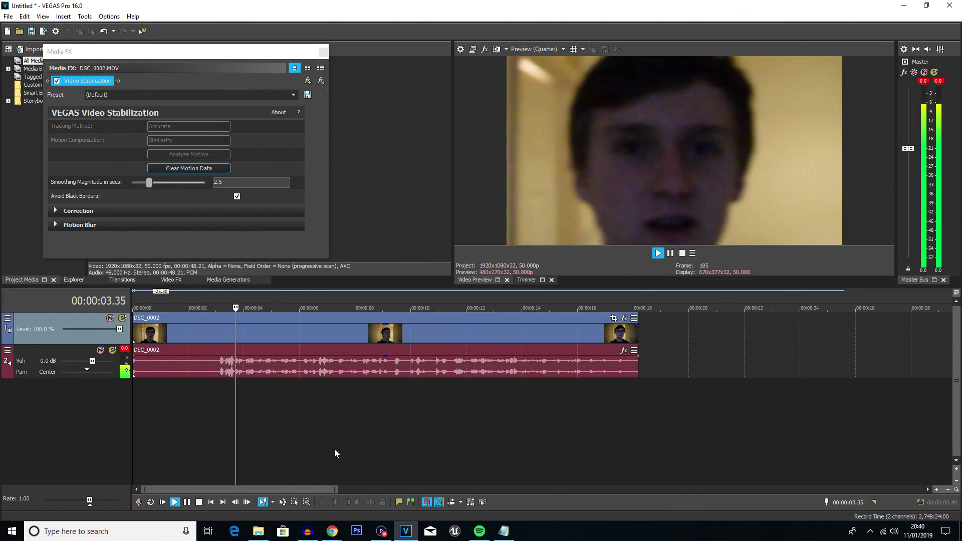
key("space")
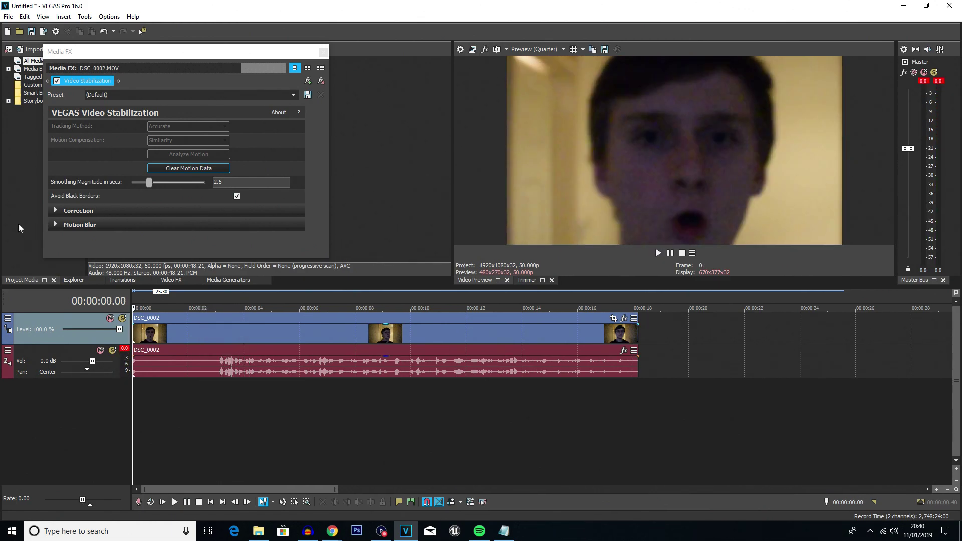
- Set the stabilization's Correction zoom to 0.000 and play the opening seconds to check the frame edges
left_click(54, 211)
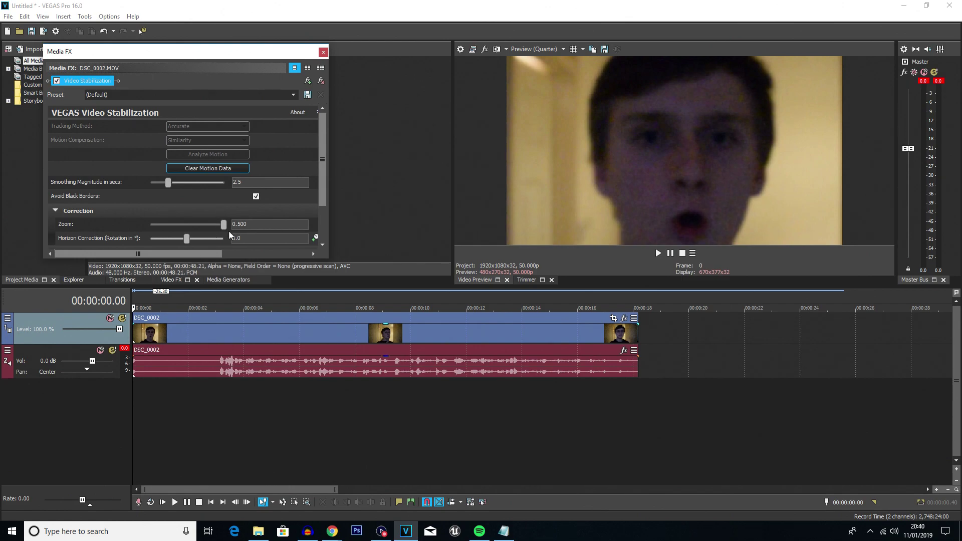
left_click_drag(226, 226, 120, 232)
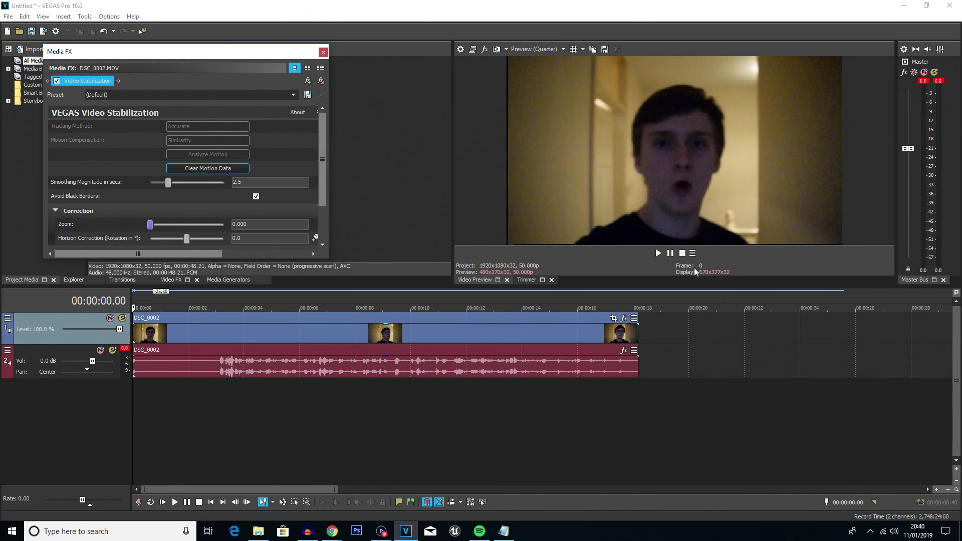
key("space")
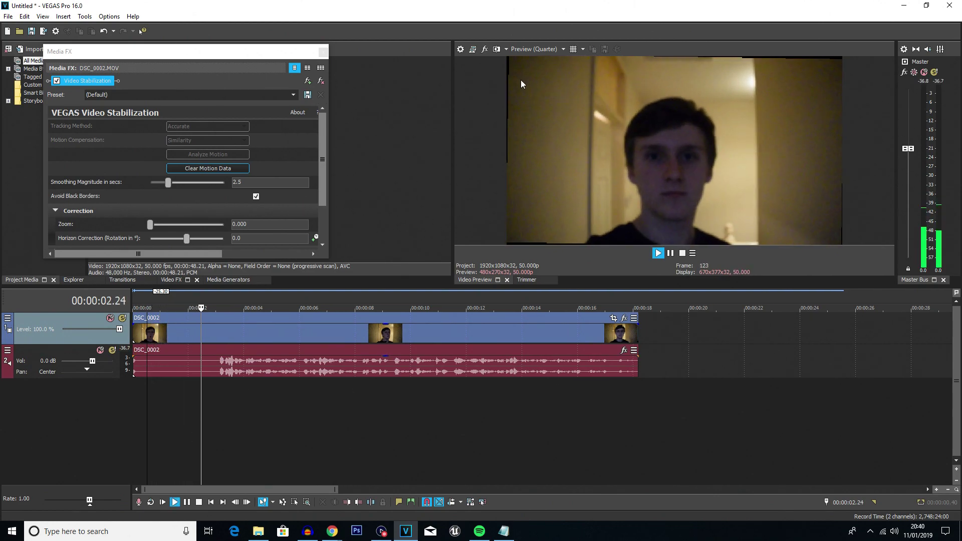
key("space")
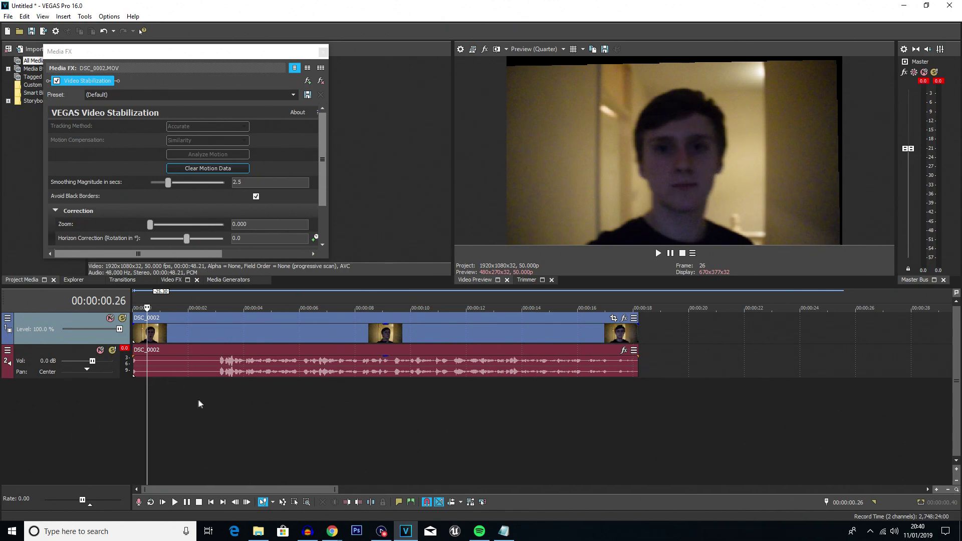
- Play the clip from about 1 second in to examine the frame edges at the current zoom correction
left_click(168, 398)
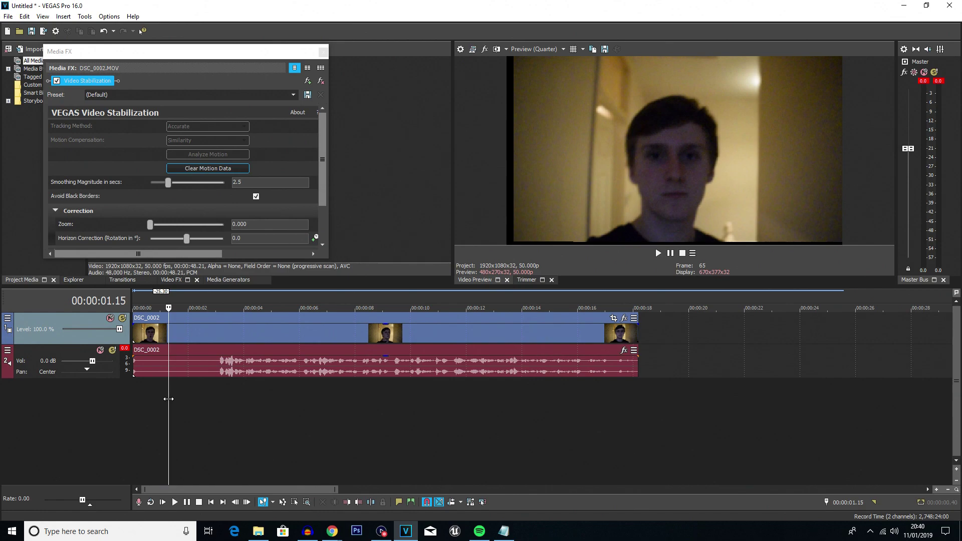
key("space")
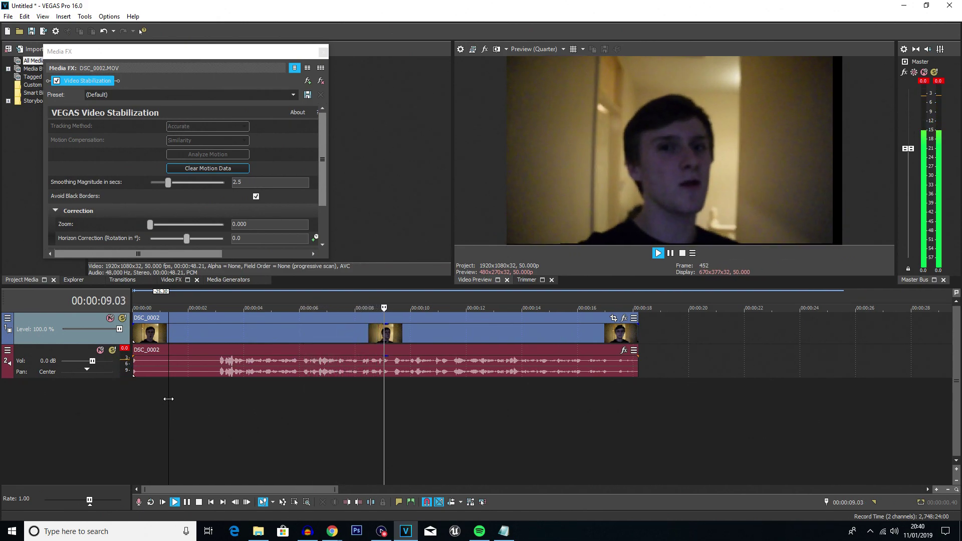
key("space")
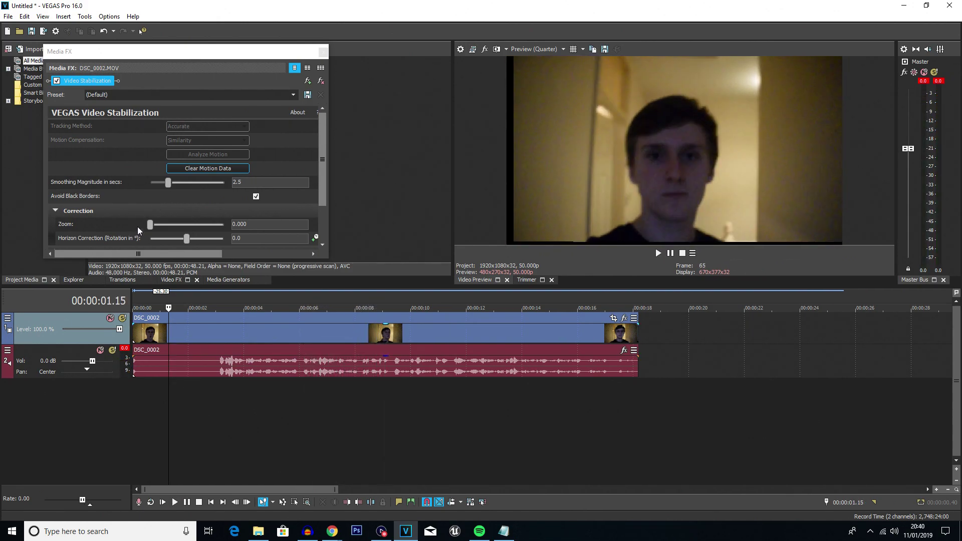
- Set the stabilization's Correction zoom to 0.078 and play the opening seconds to check the frame edges
left_click_drag(150, 225, 158, 229)
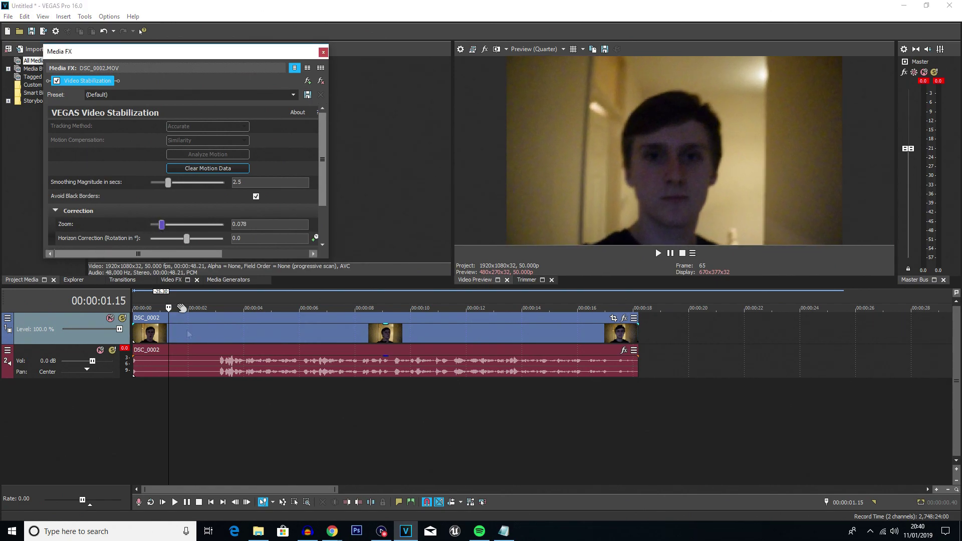
left_click(149, 404)
key("space")
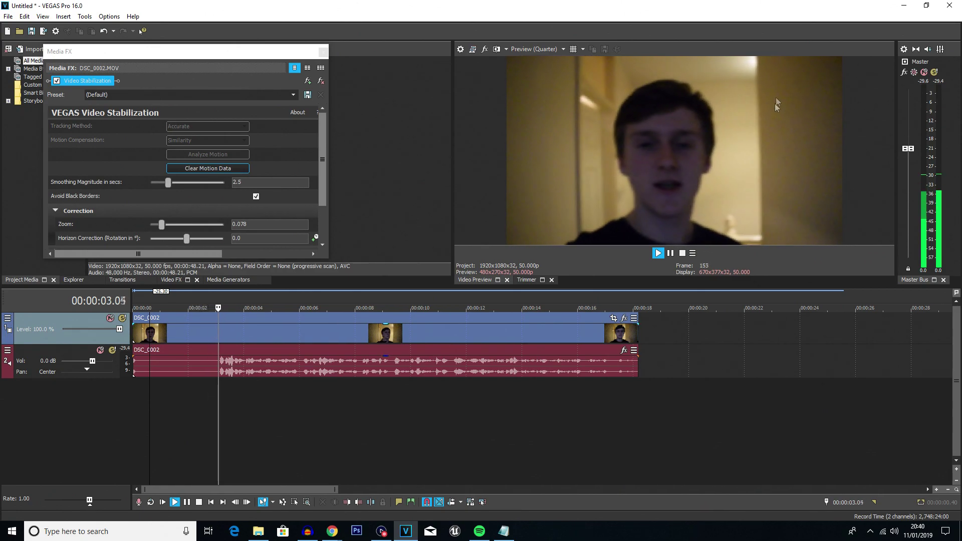
key("space")
- Raise the stabilization's Correction zoom to 0.156 and preview the start of the clip
left_click_drag(162, 226, 175, 230)
left_click(143, 383)
key("space")
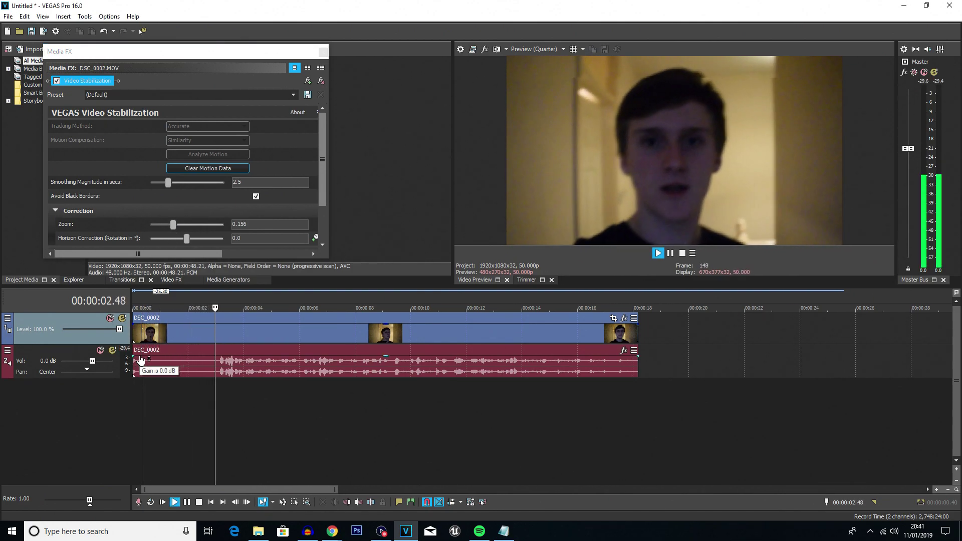
key("space")
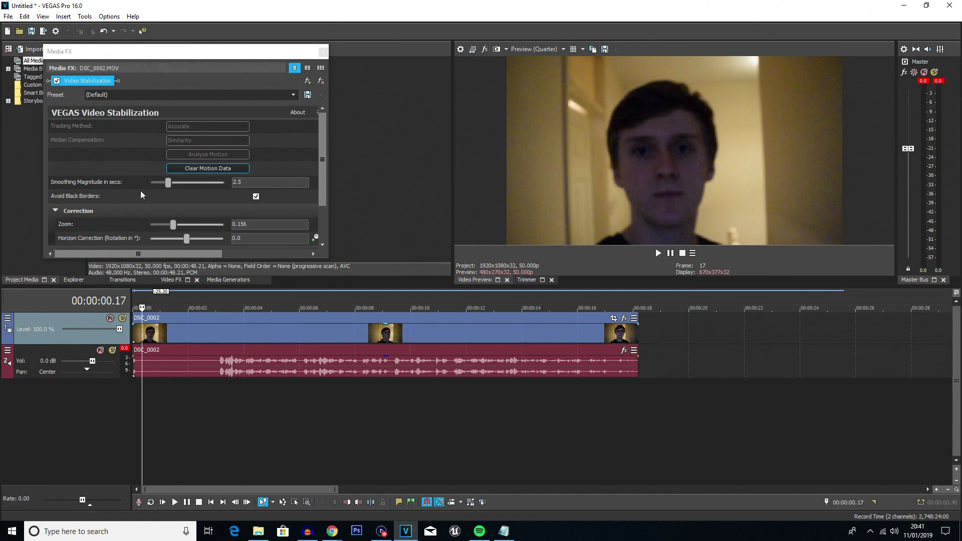
- Set the Horizon Correction rotation to 180.0° and play the clip to check its effect
scroll(82, 211, "down", 1)
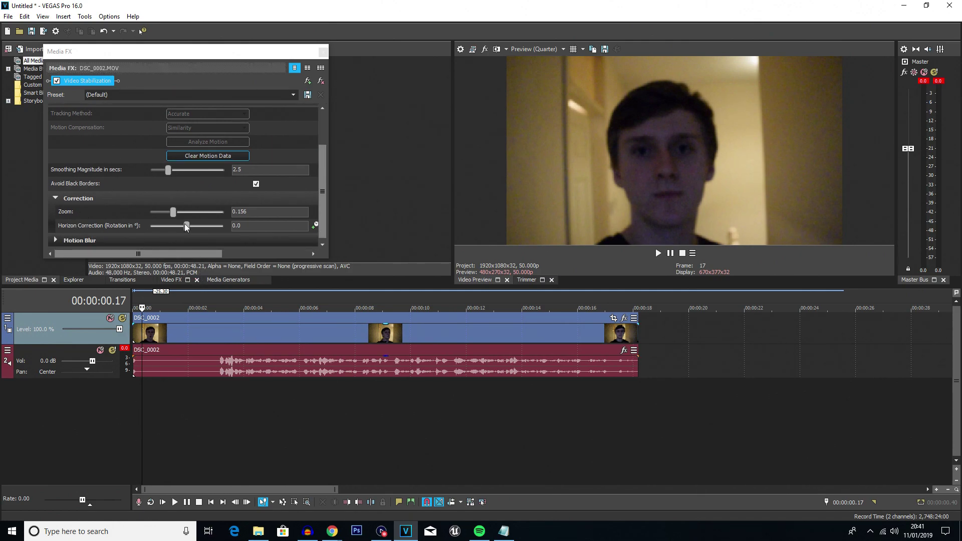
left_click_drag(186, 224, 227, 223)
key("space")
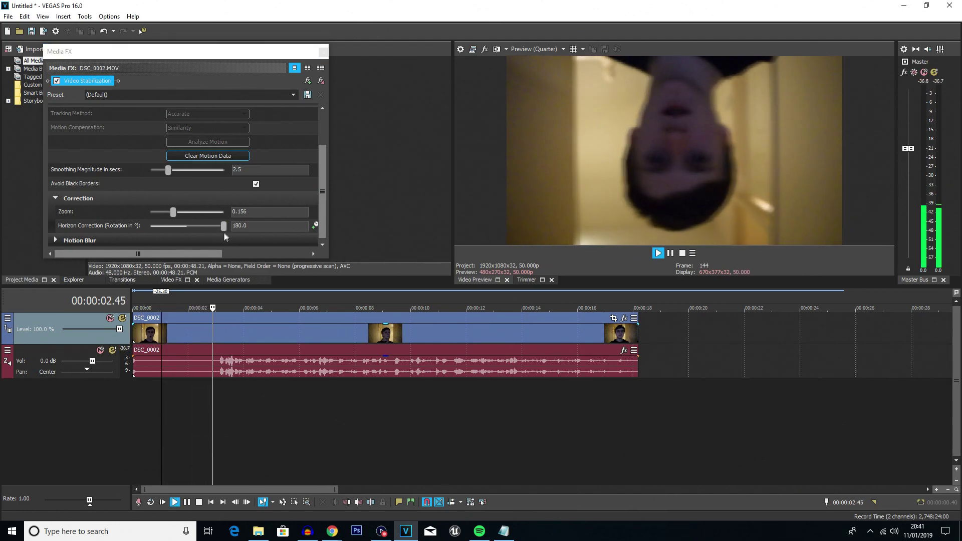
key("space")
- Reset the Horizon Correction rotation to 0°
left_click(291, 226)
left_click_drag(291, 226, 58, 227)
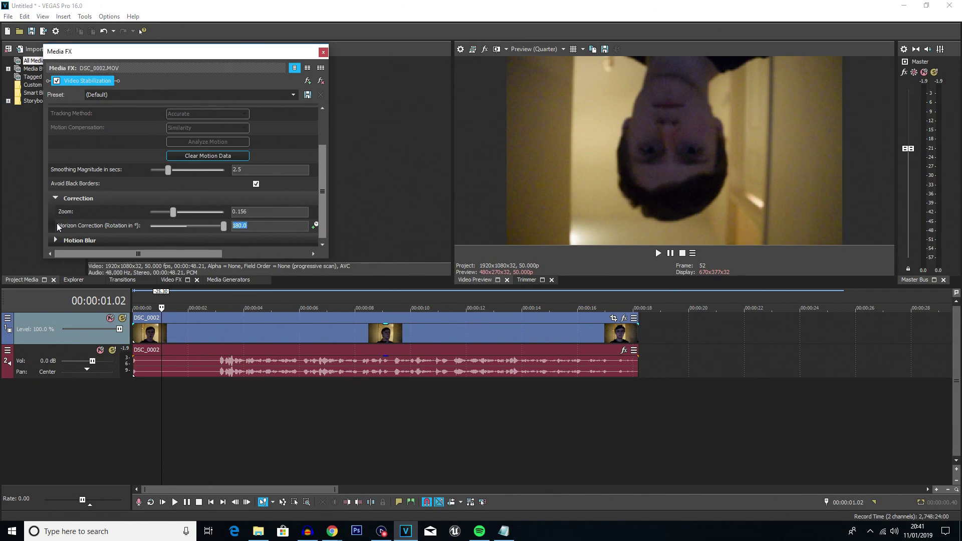
type("0")
- Look at the Motion Blur options of the stabilization effect and collapse them again
left_click(55, 240)
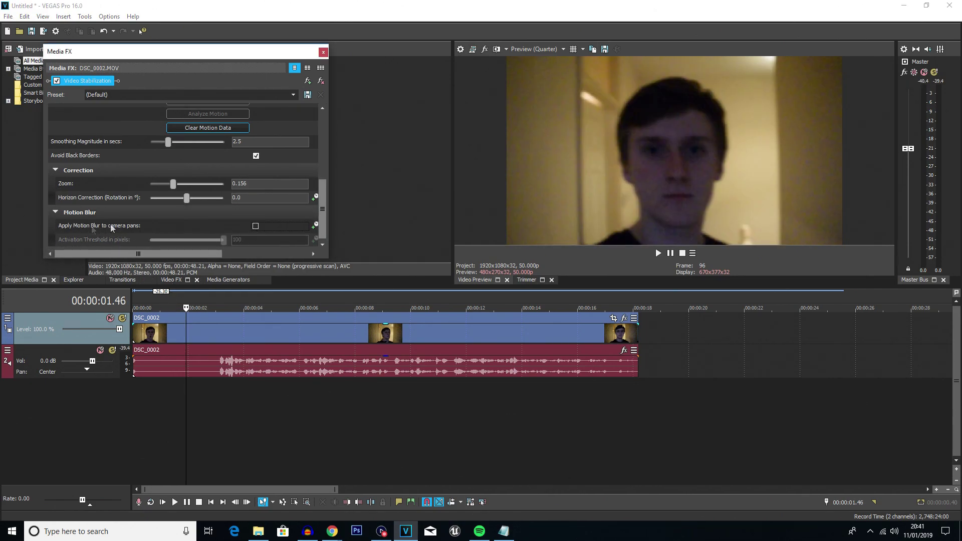
left_click(56, 212)
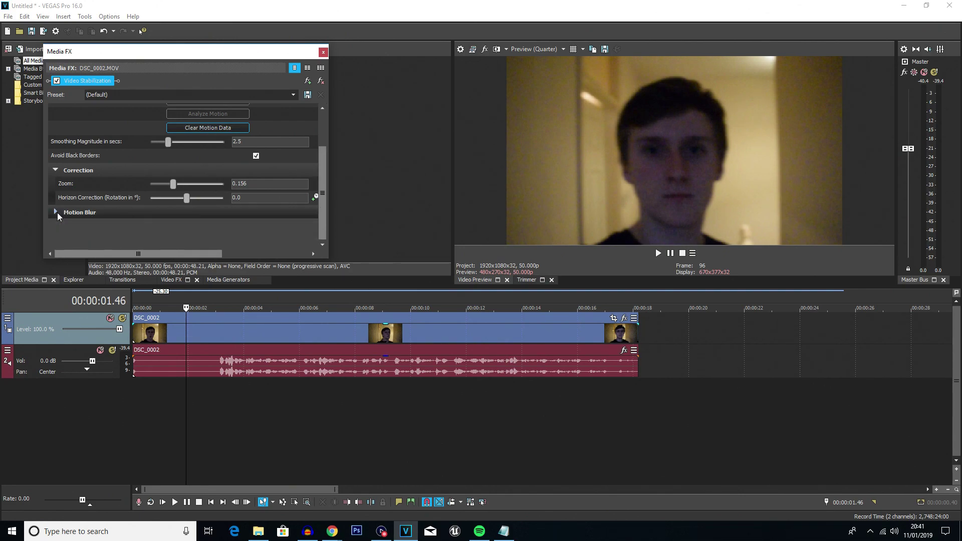
scroll(204, 339, "up", 1)
- Check a few frames in the opening two seconds of the stabilized clip and close the Media FX window
left_click(135, 409)
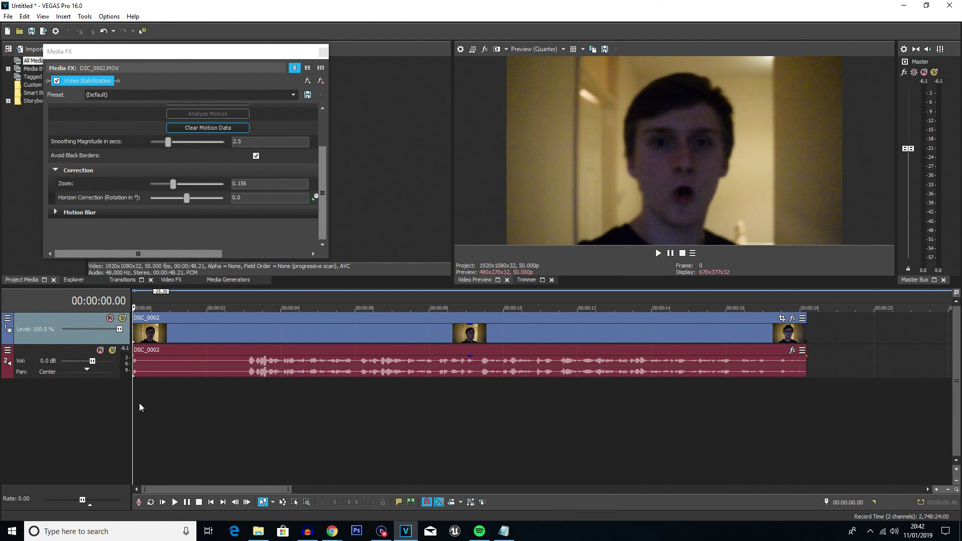
left_click(167, 401)
left_click(214, 388)
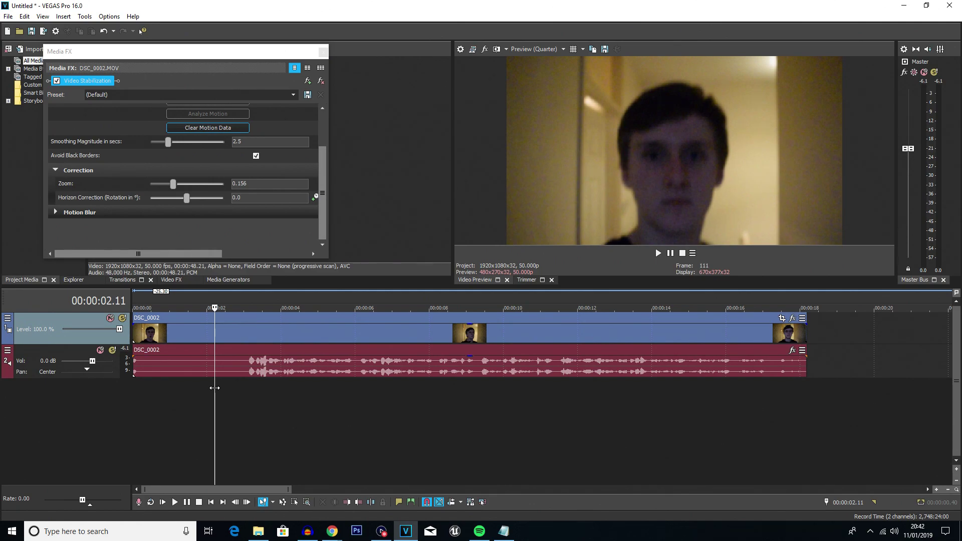
left_click(323, 52)
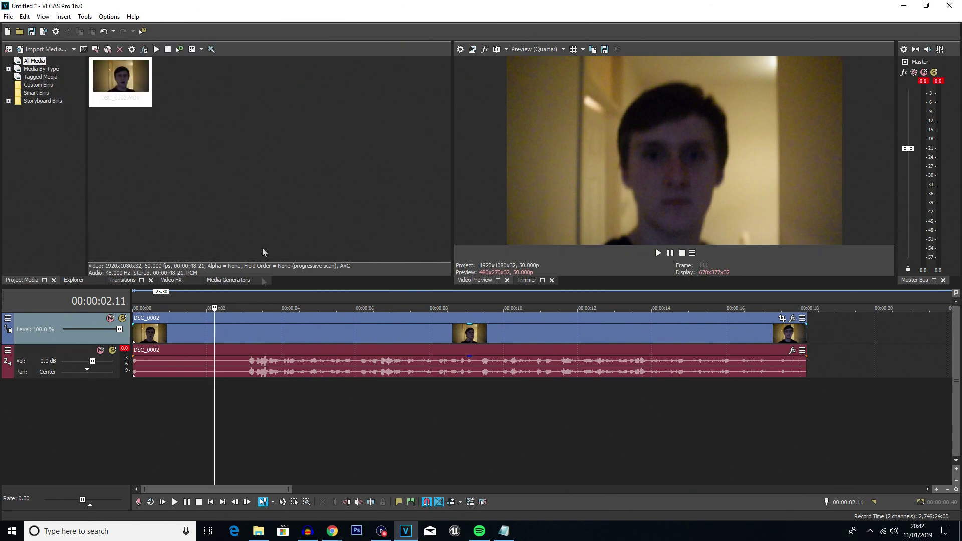